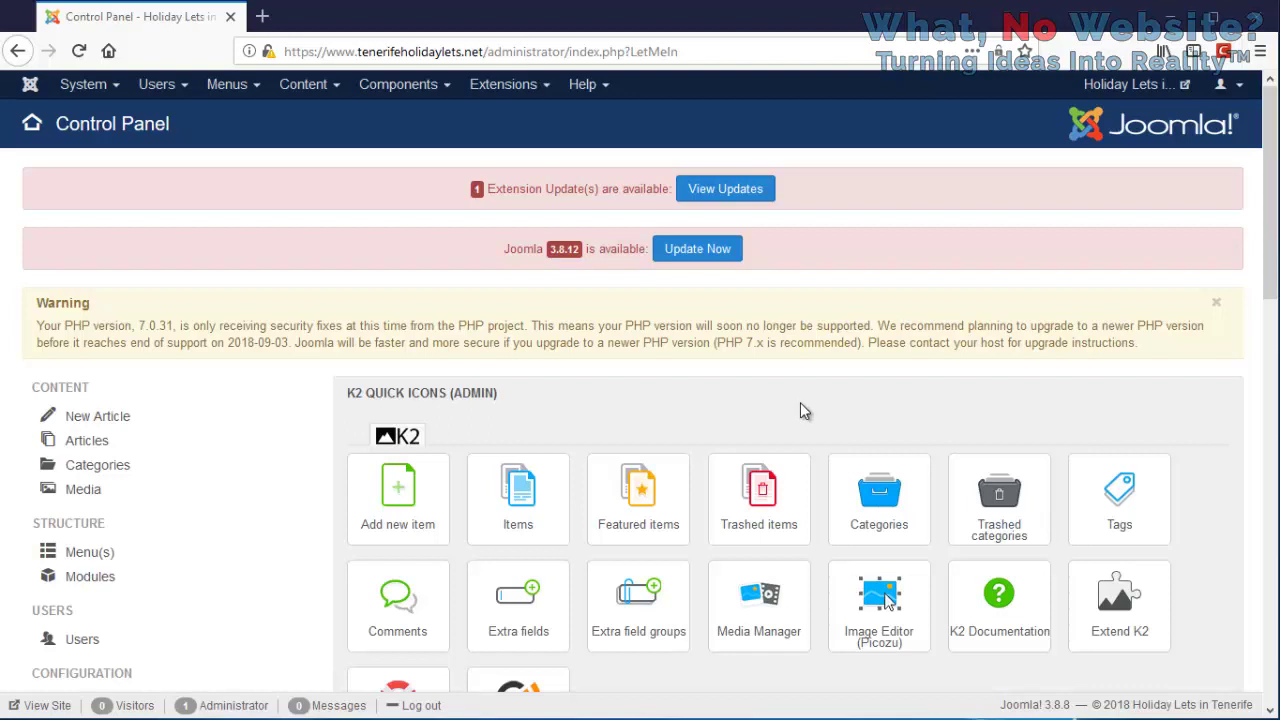
# Step: Open Akeeba Backup and run a one-click site backup with the Default Backup Profile
pyautogui.click(427, 92)
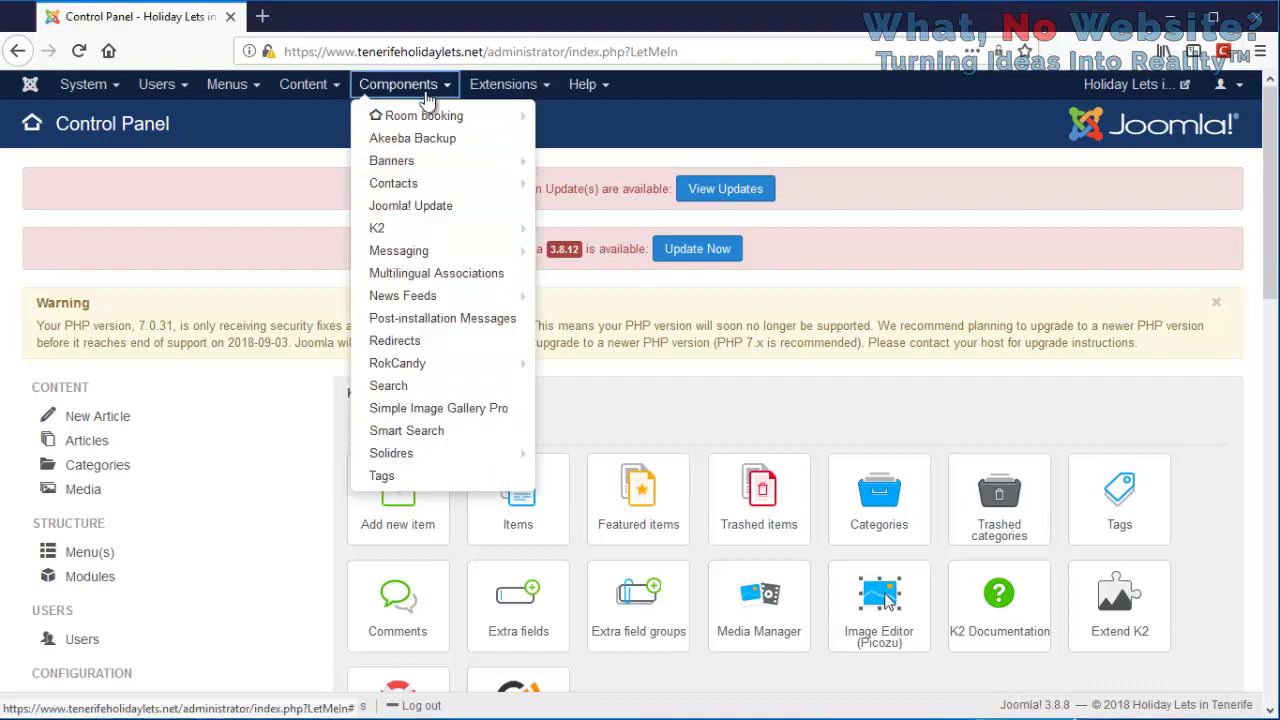
pyautogui.click(430, 140)
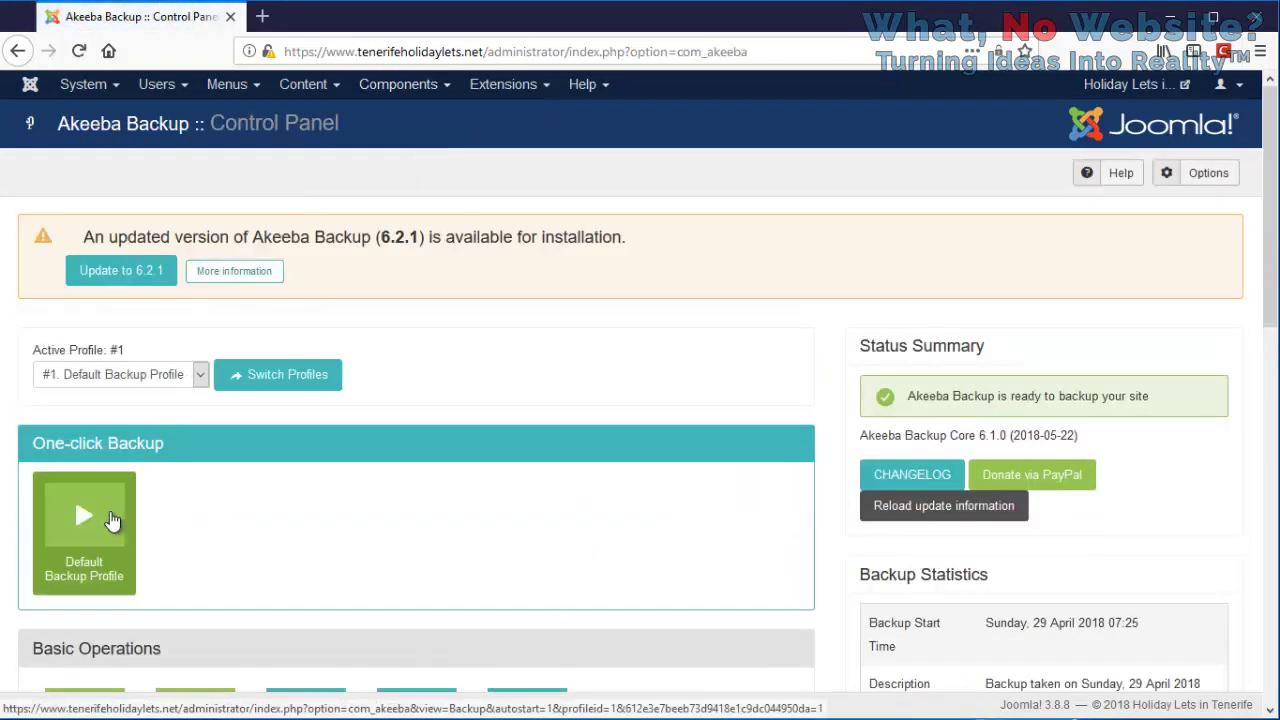
pyautogui.click(112, 521)
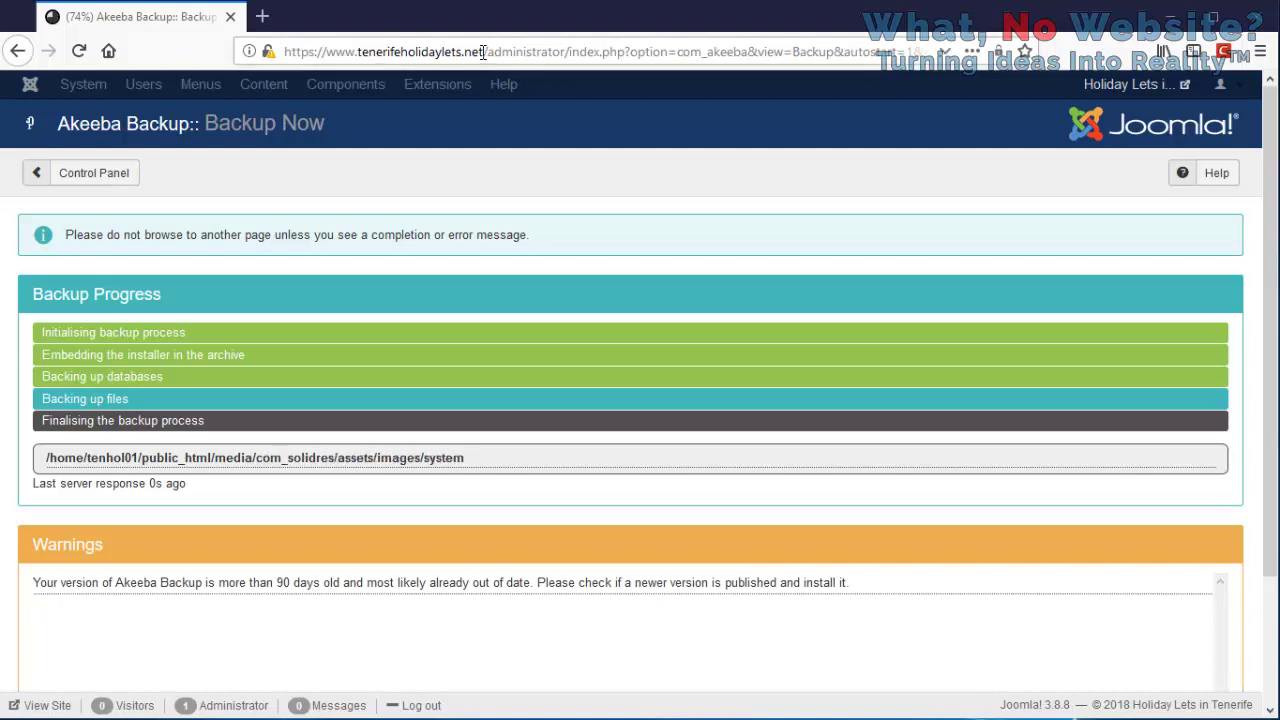
pyautogui.moveTo(486, 51); pyautogui.dragTo(357, 50)
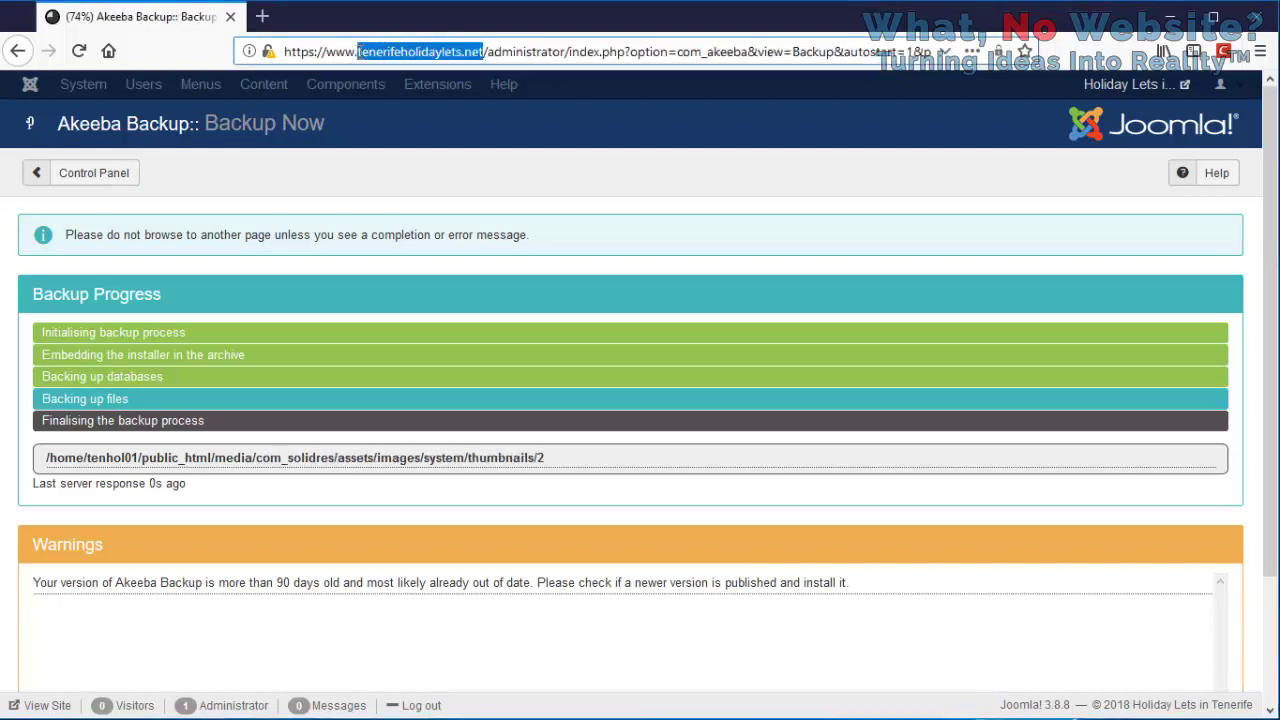
pyautogui.hotkey('alt', 'Tab')
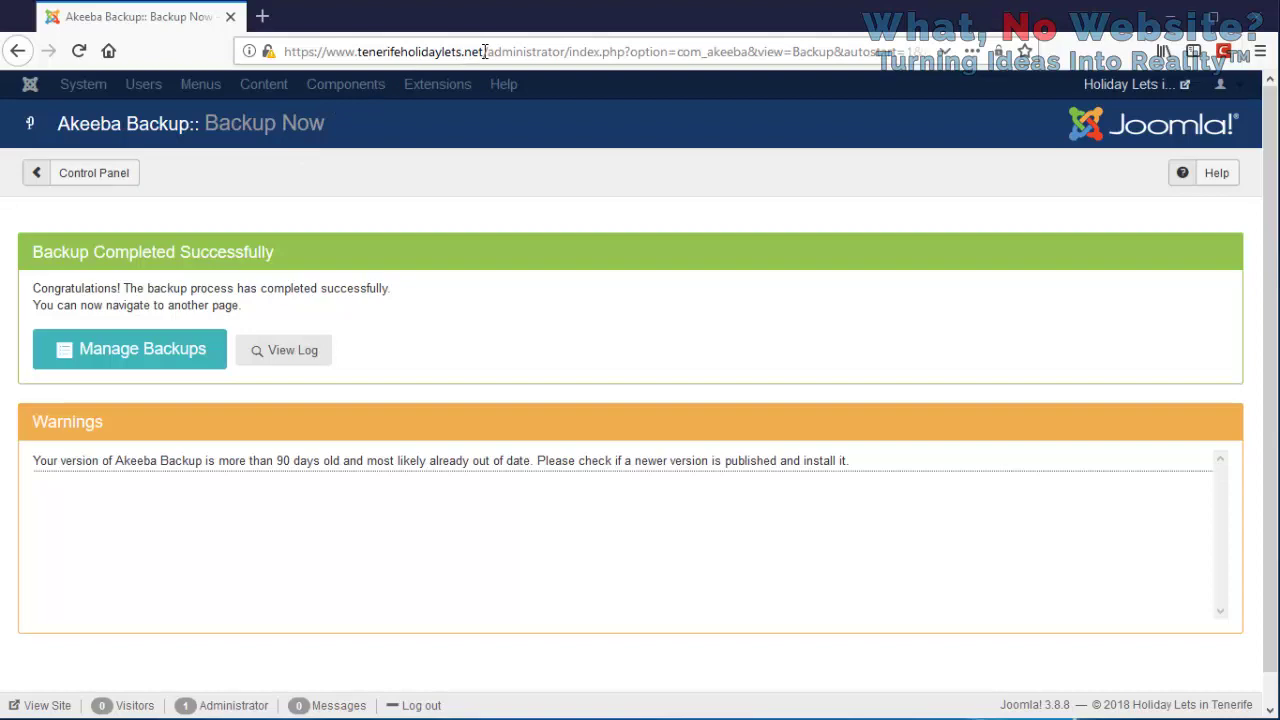
# Step: Return to the Joomla control panel and open the PHP Information section of the system information to check the PHP version
pyautogui.click(110, 176)
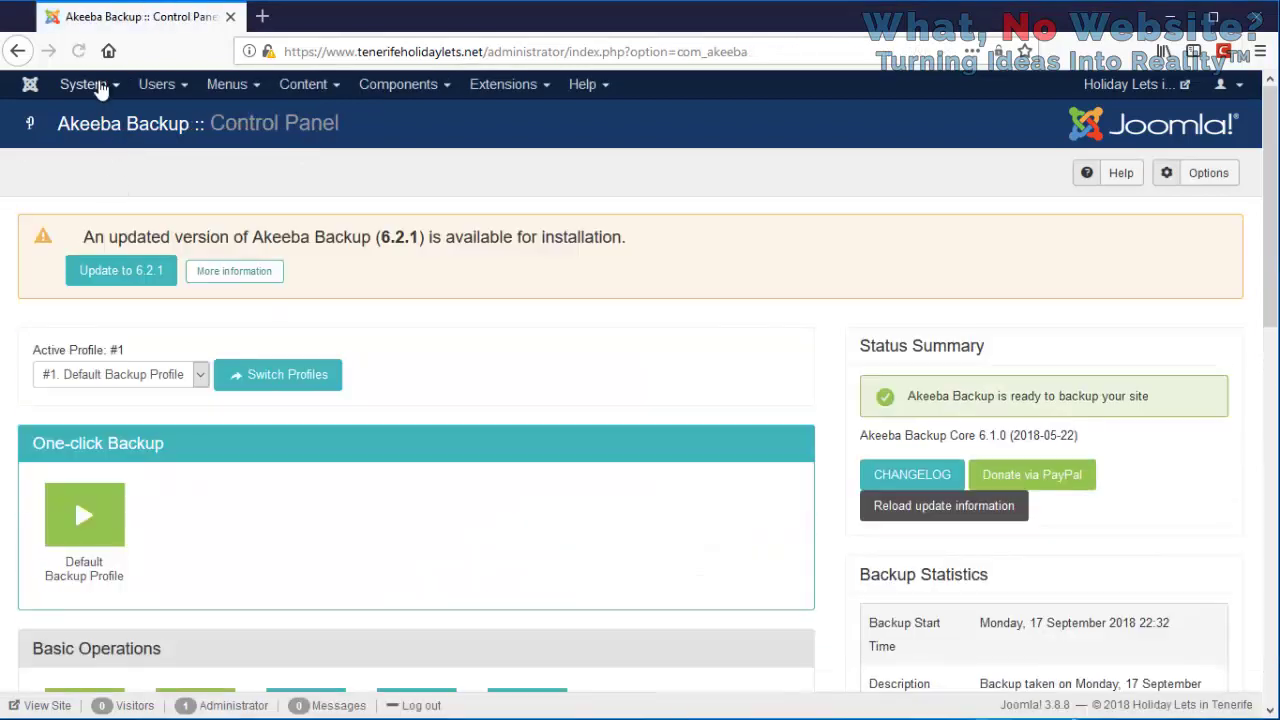
pyautogui.click(84, 84)
pyautogui.click(110, 114)
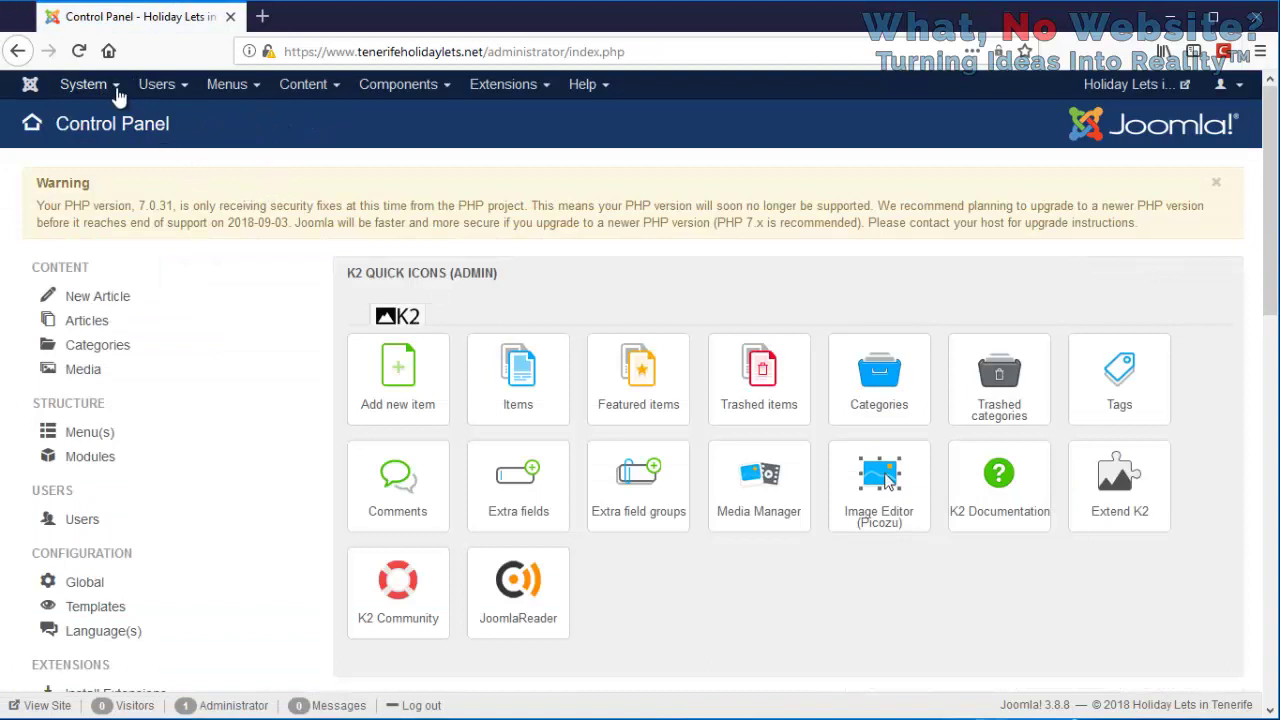
pyautogui.click(113, 87)
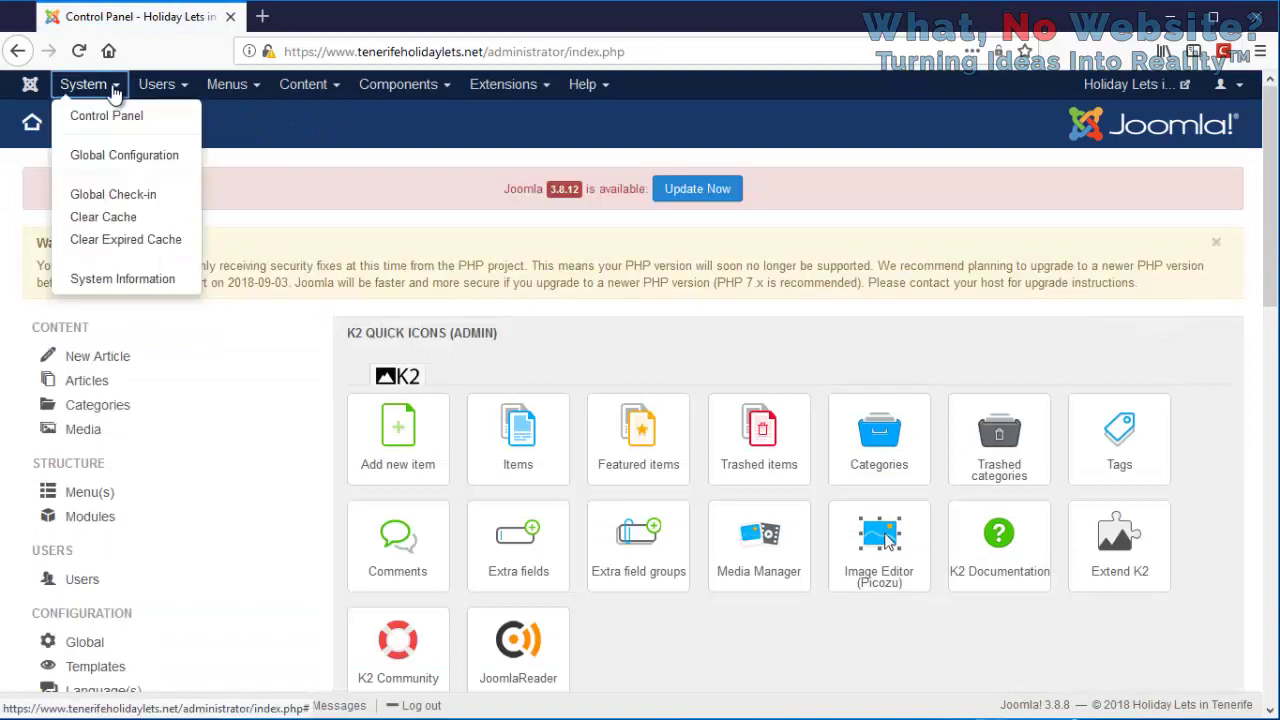
pyautogui.click(138, 285)
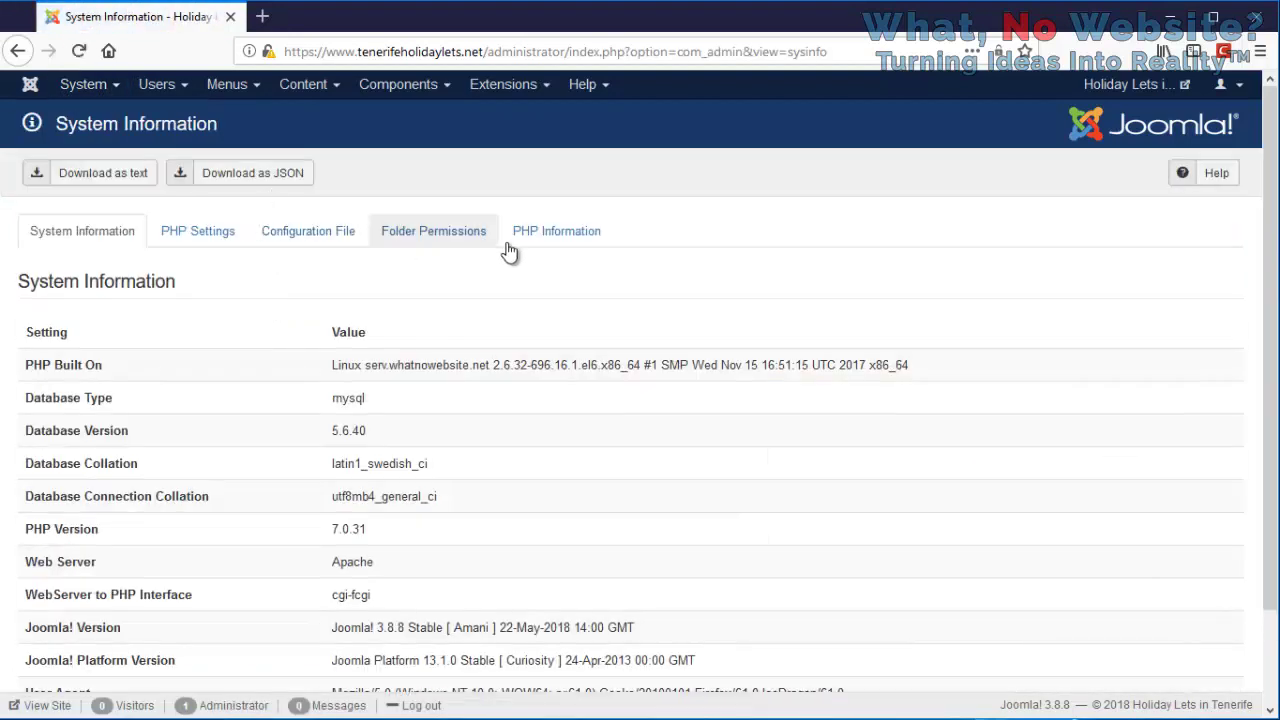
pyautogui.click(566, 240)
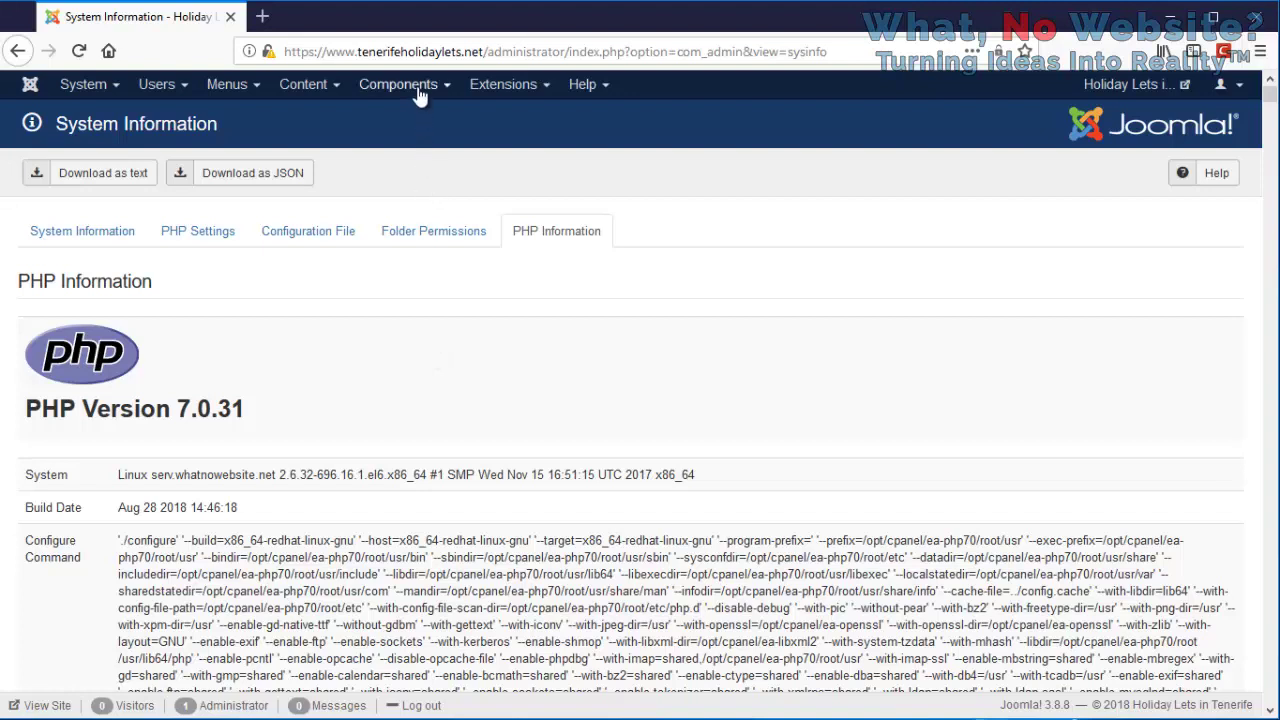
pyautogui.moveTo(284, 51); pyautogui.dragTo(487, 51)
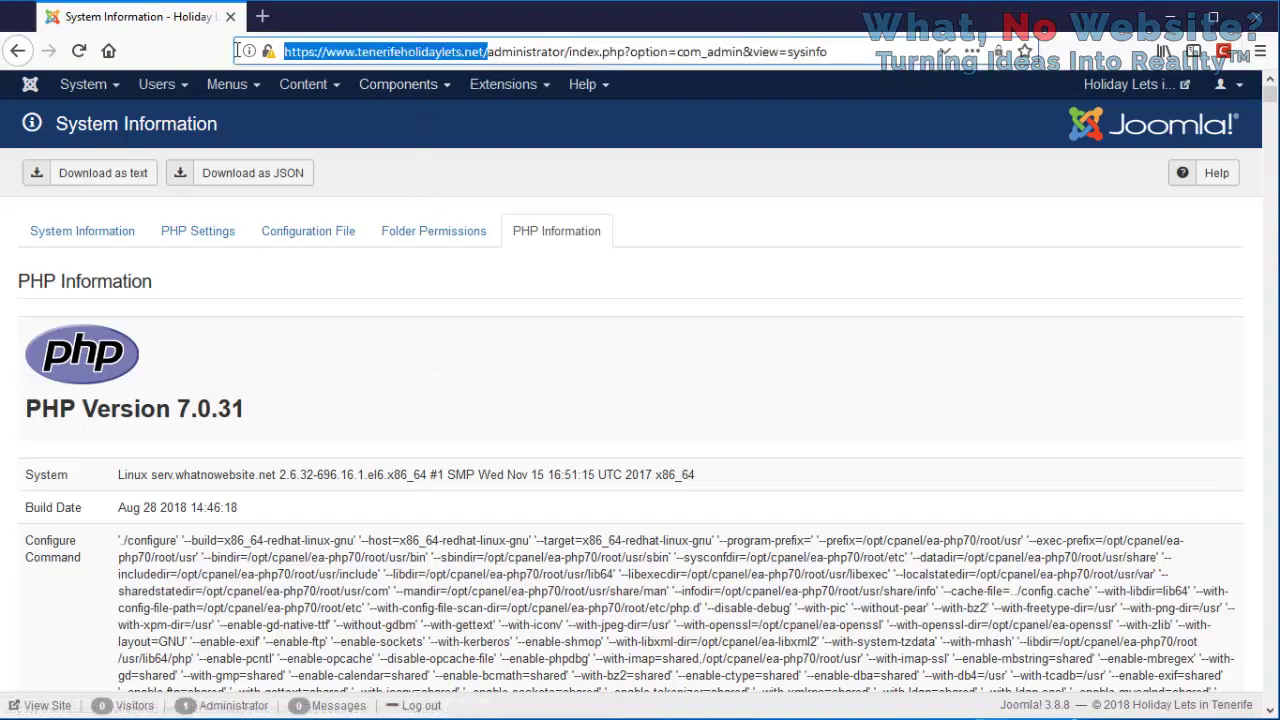
pyautogui.rightClick(433, 60)
pyautogui.click(478, 118)
pyautogui.rightClick(469, 48)
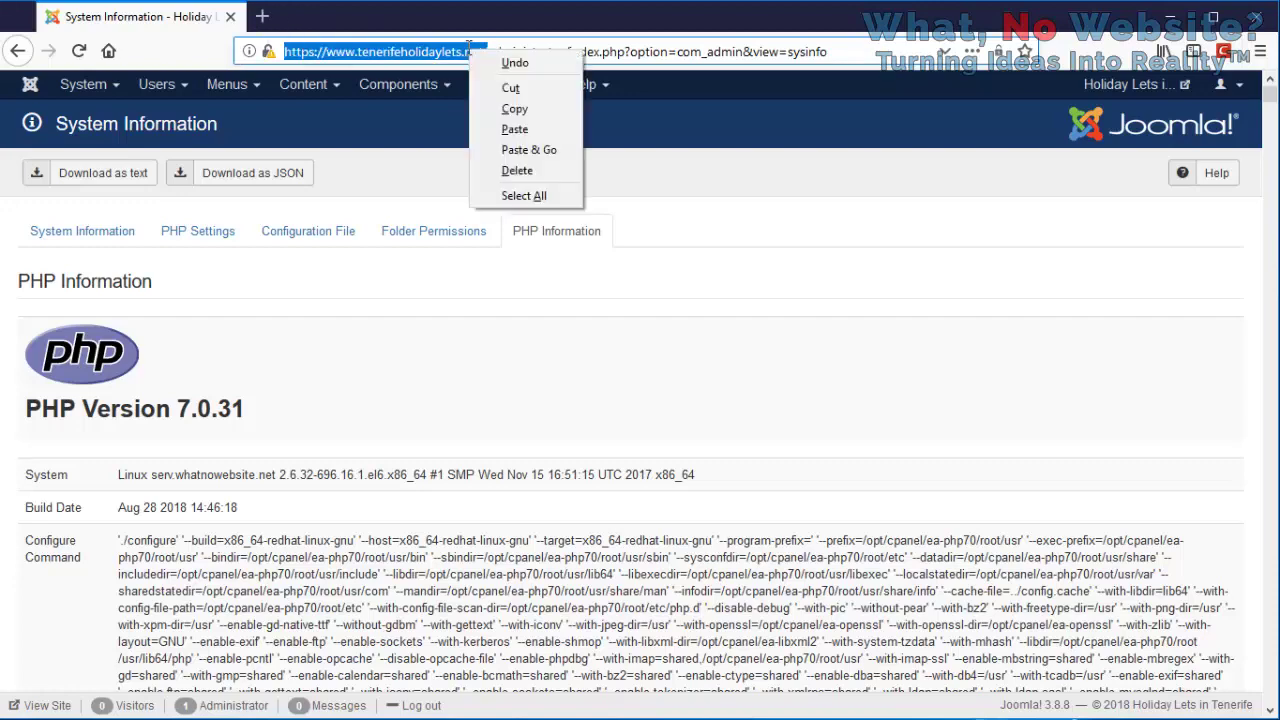
pyautogui.click(499, 105)
# Step: Load the copied site address with cpanel appended in a new browser tab to reach the cPanel login page
pyautogui.click(262, 16)
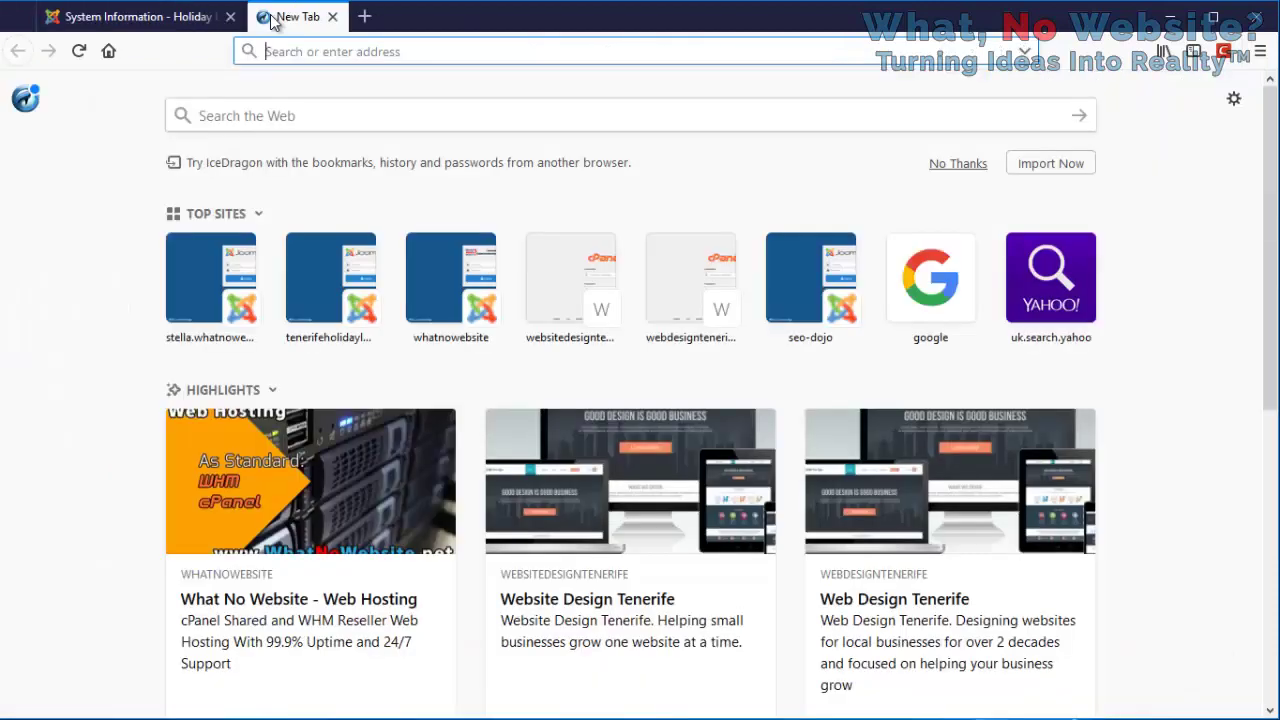
pyautogui.rightClick(341, 51)
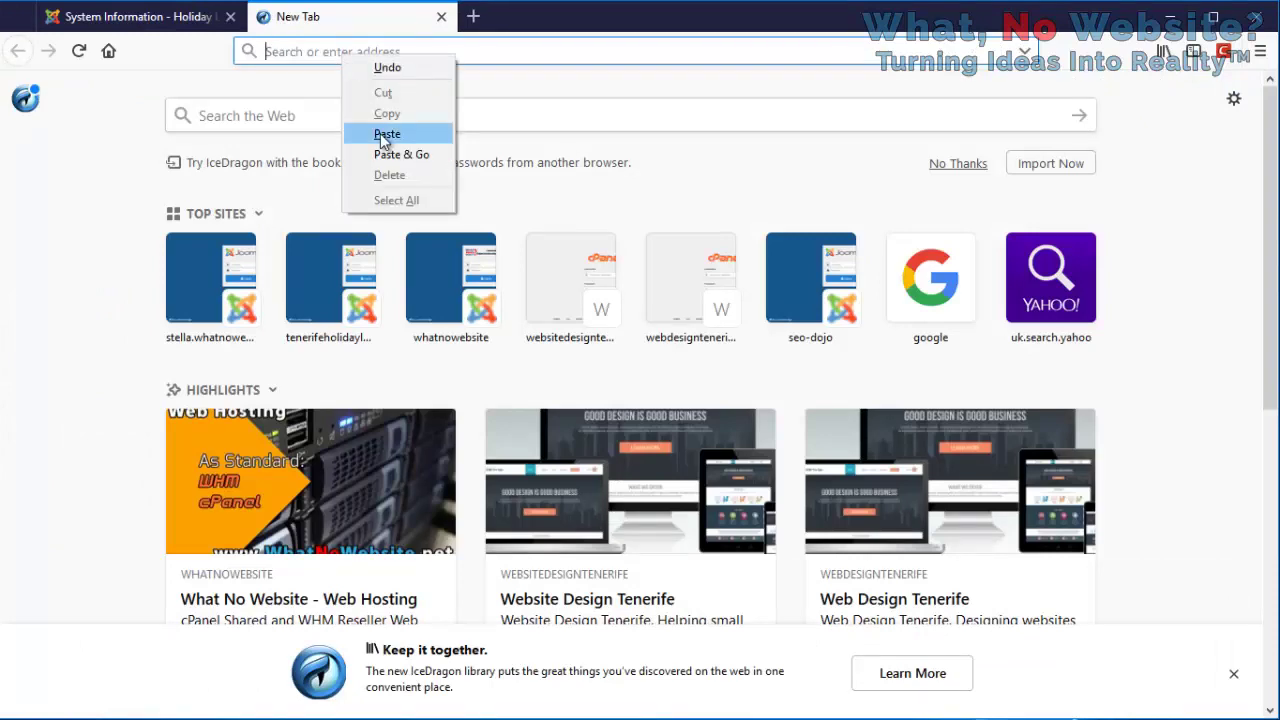
pyautogui.click(378, 134)
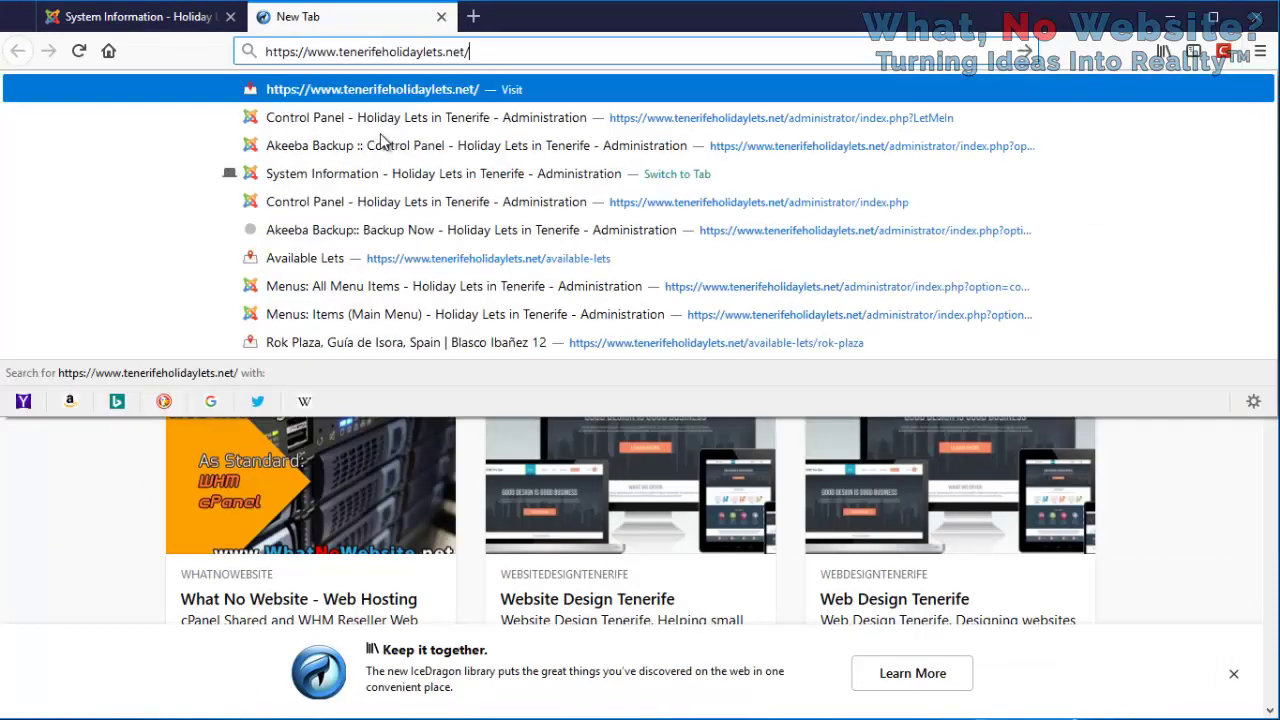
pyautogui.write('cpanel')
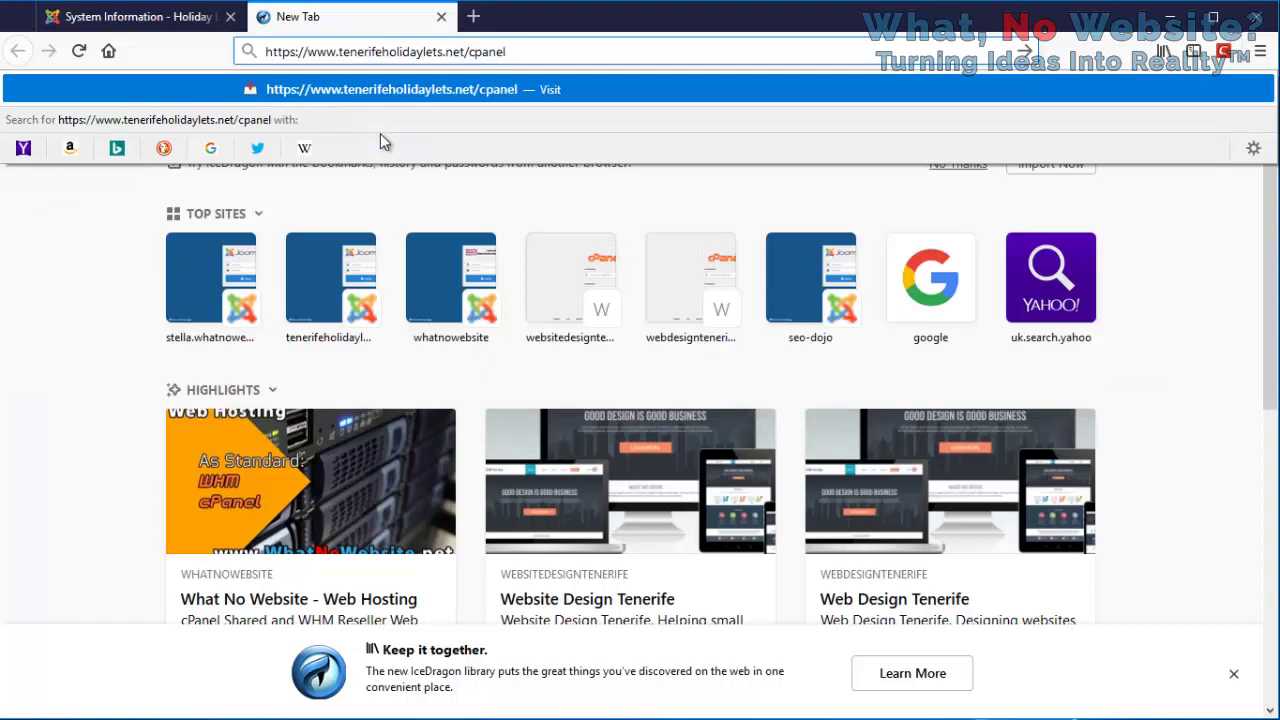
pyautogui.press('Return')
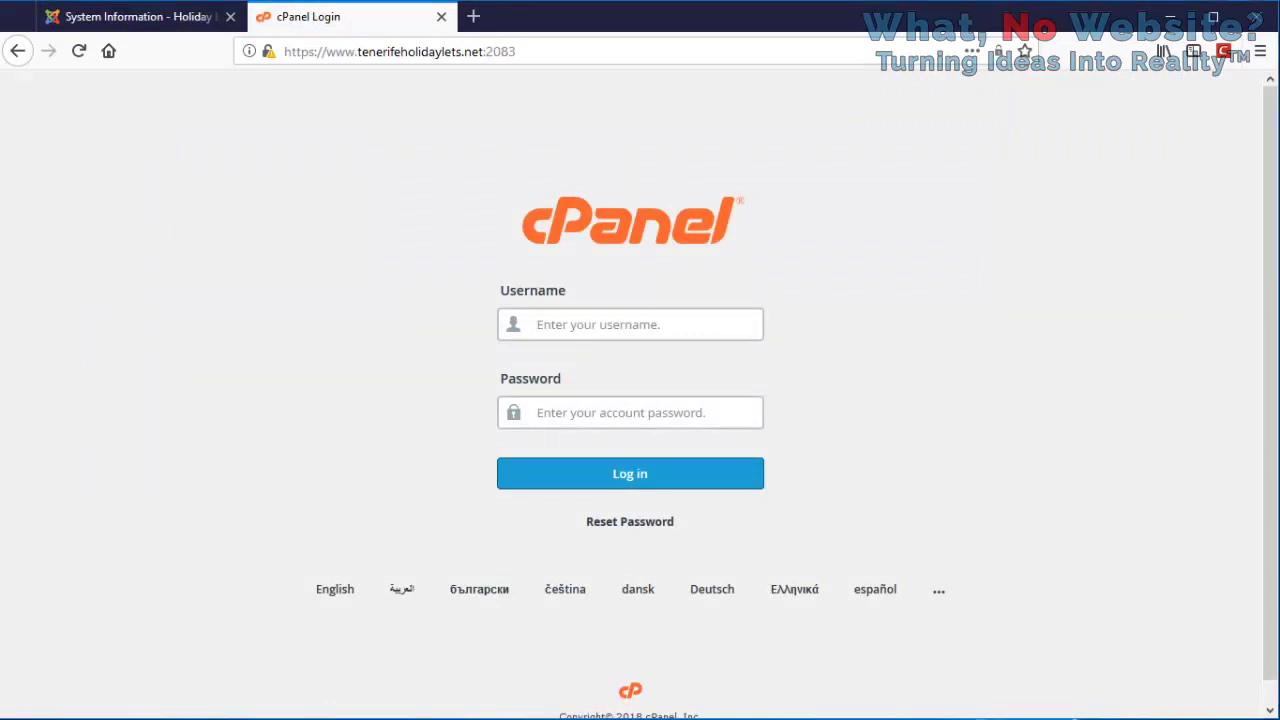
# Step: Log in to cPanel with the account username and password, and save the login in the browser
pyautogui.write('tenhol01')
pyautogui.press('Tab')
pyautogui.write('********************')
pyautogui.press('Return')
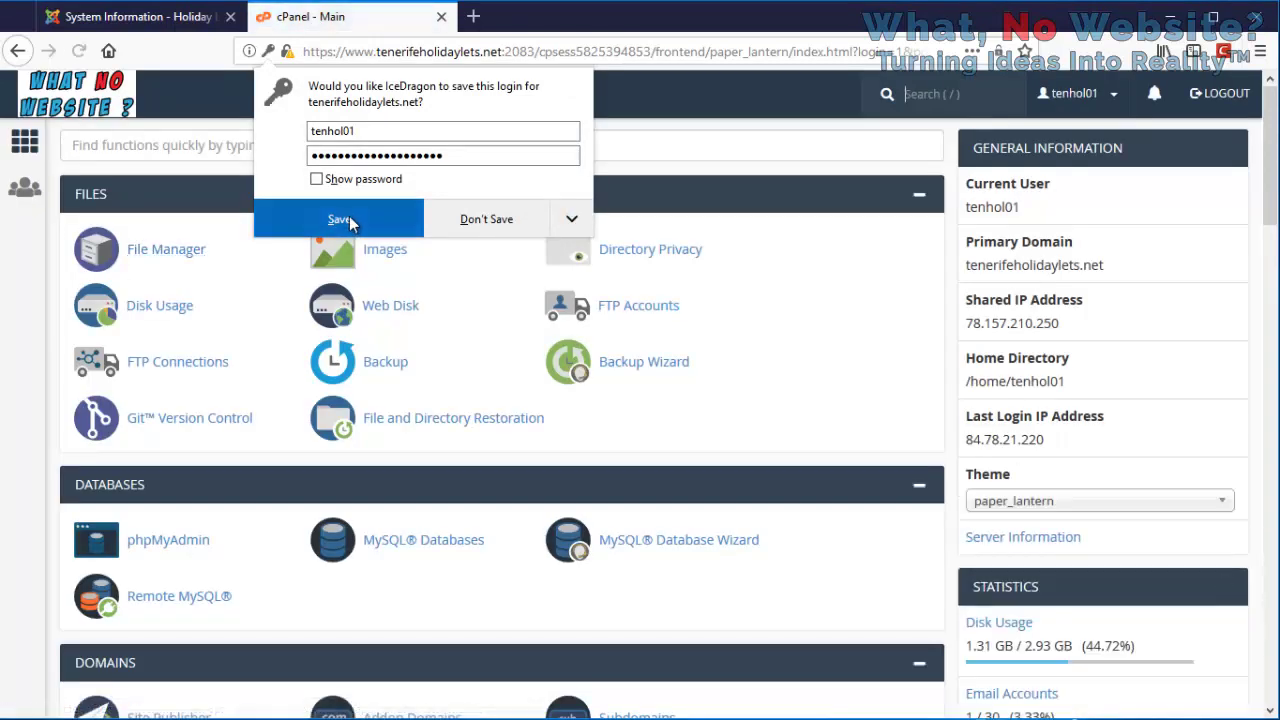
pyautogui.click(349, 222)
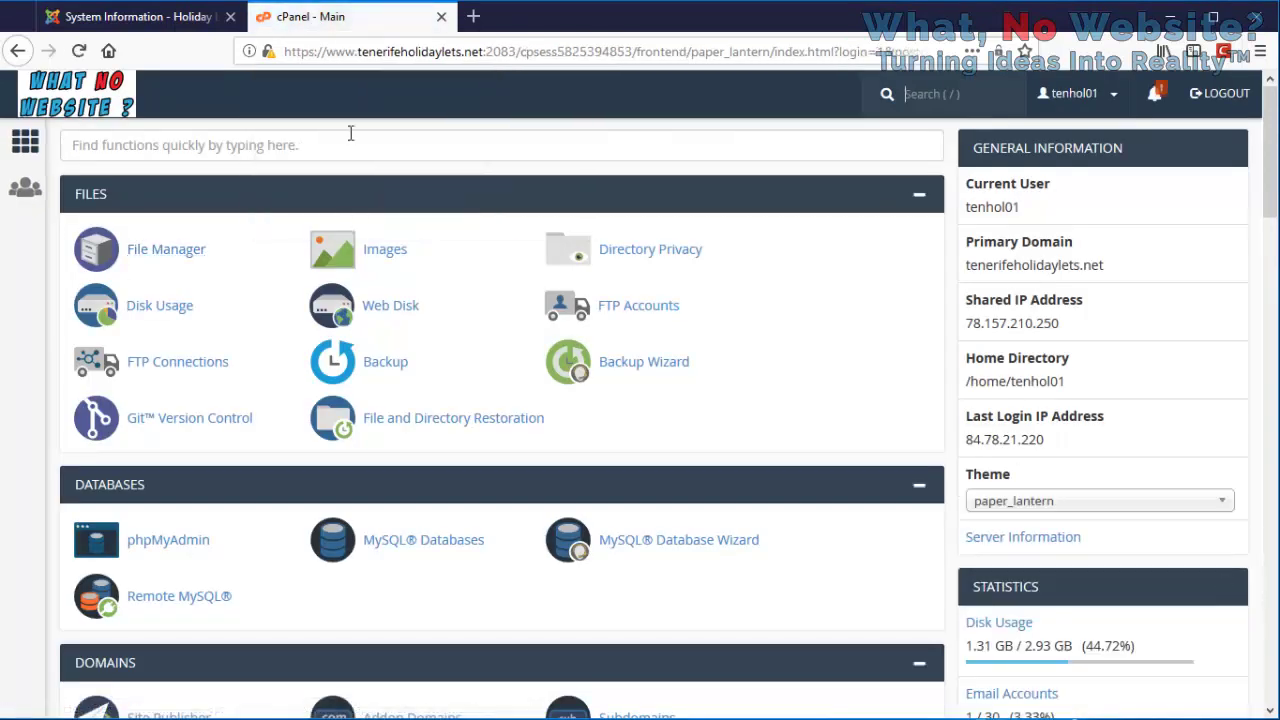
# Step: Search the cPanel functions for php and open the MultiPHP Manager
pyautogui.click(350, 133)
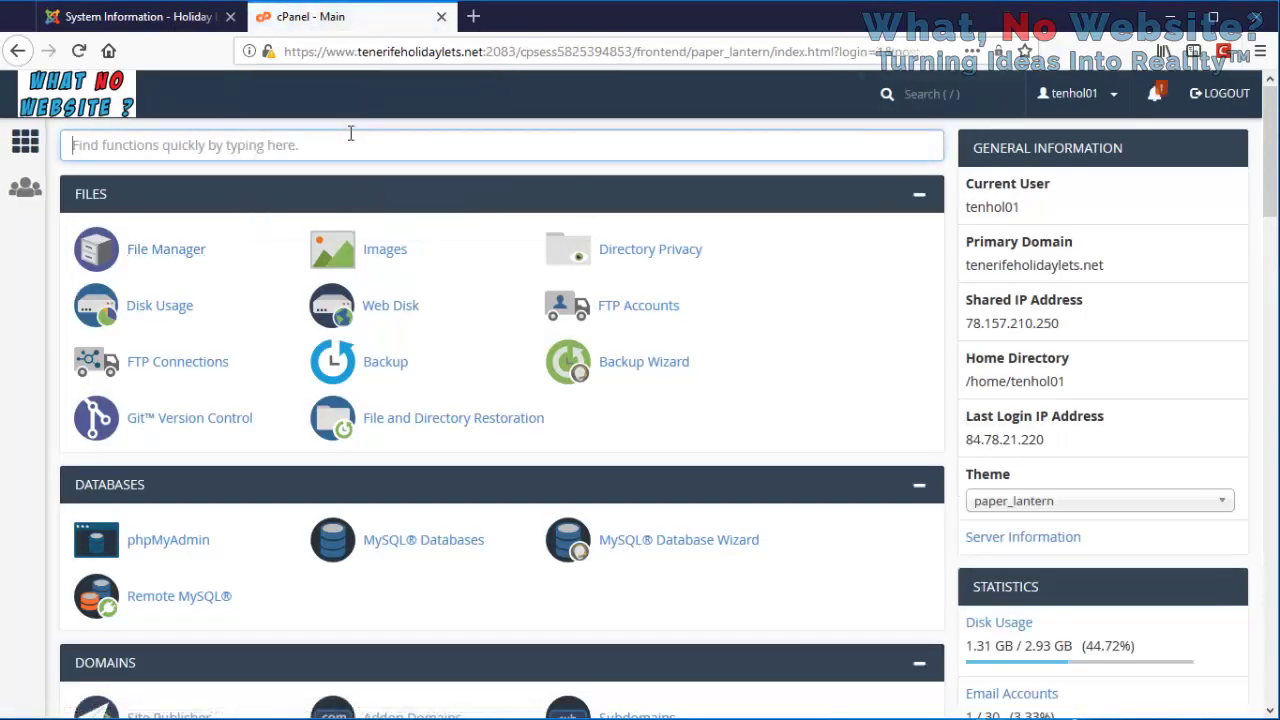
pyautogui.write('php')
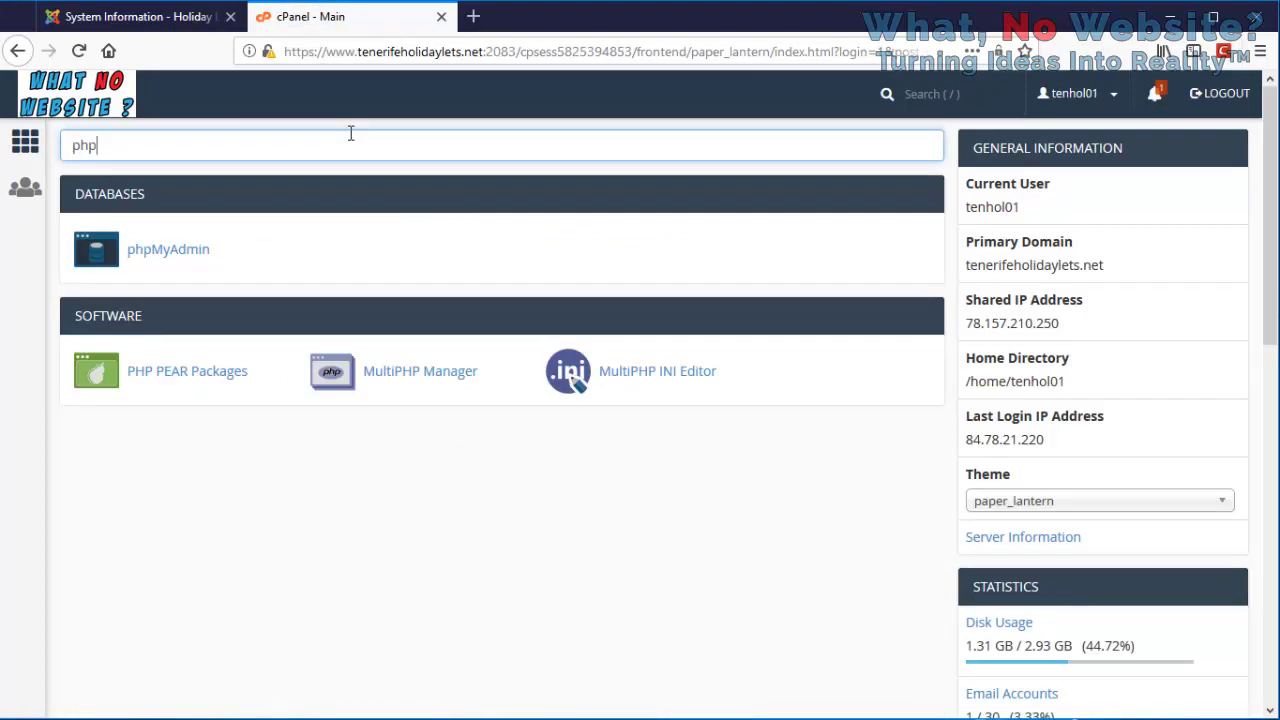
pyautogui.click(440, 378)
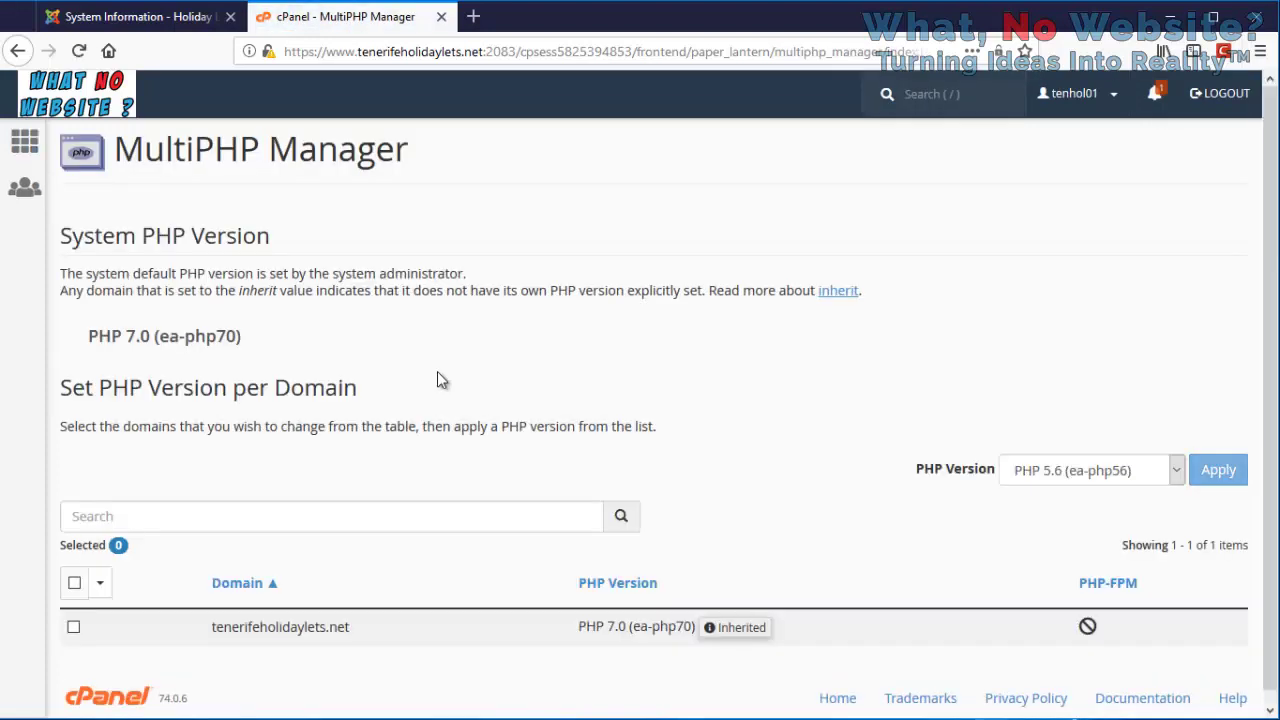
# Step: Apply PHP 7.2 (ea-php72) to the domain tenerifeholidaylets.net
pyautogui.click(74, 626)
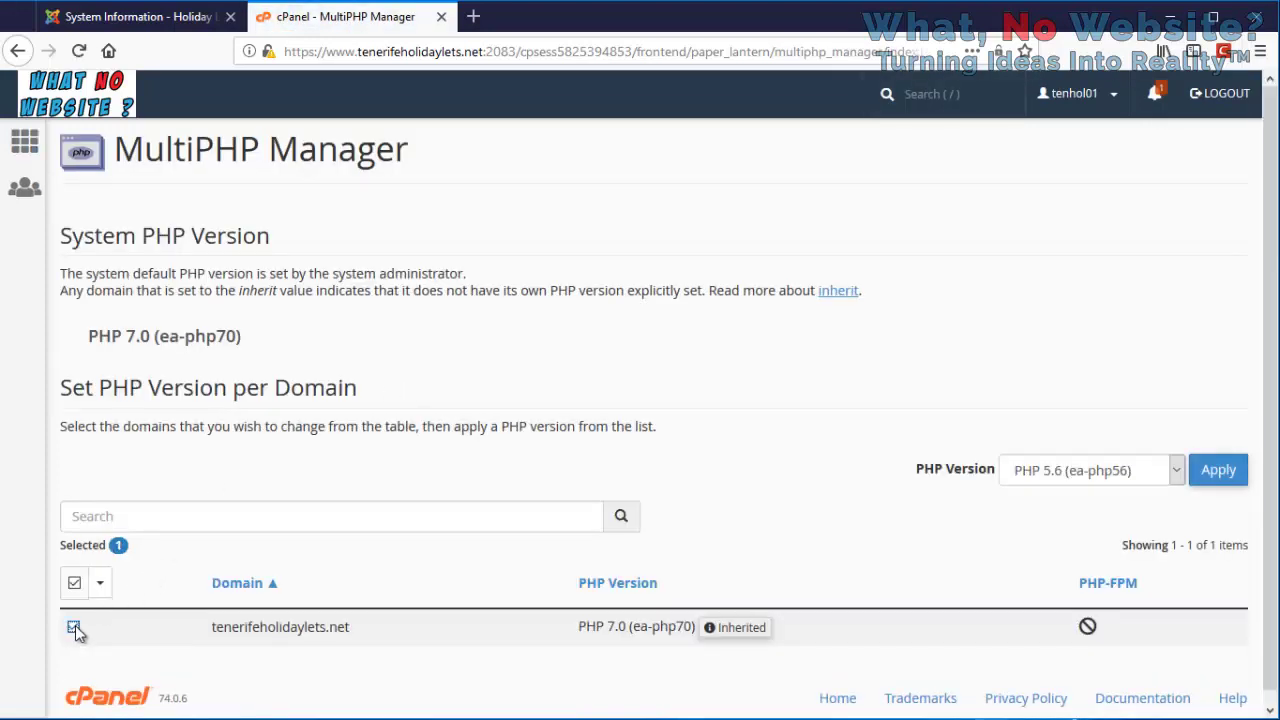
pyautogui.click(1063, 480)
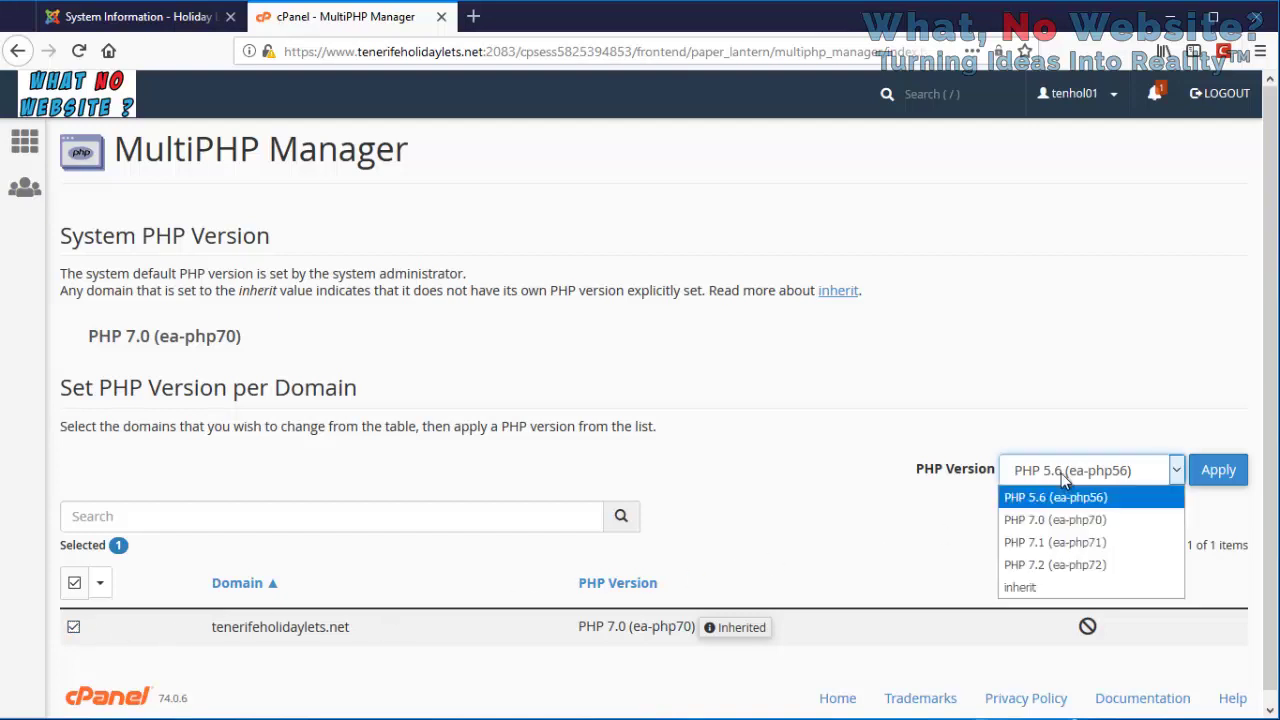
pyautogui.click(1058, 565)
pyautogui.click(1212, 474)
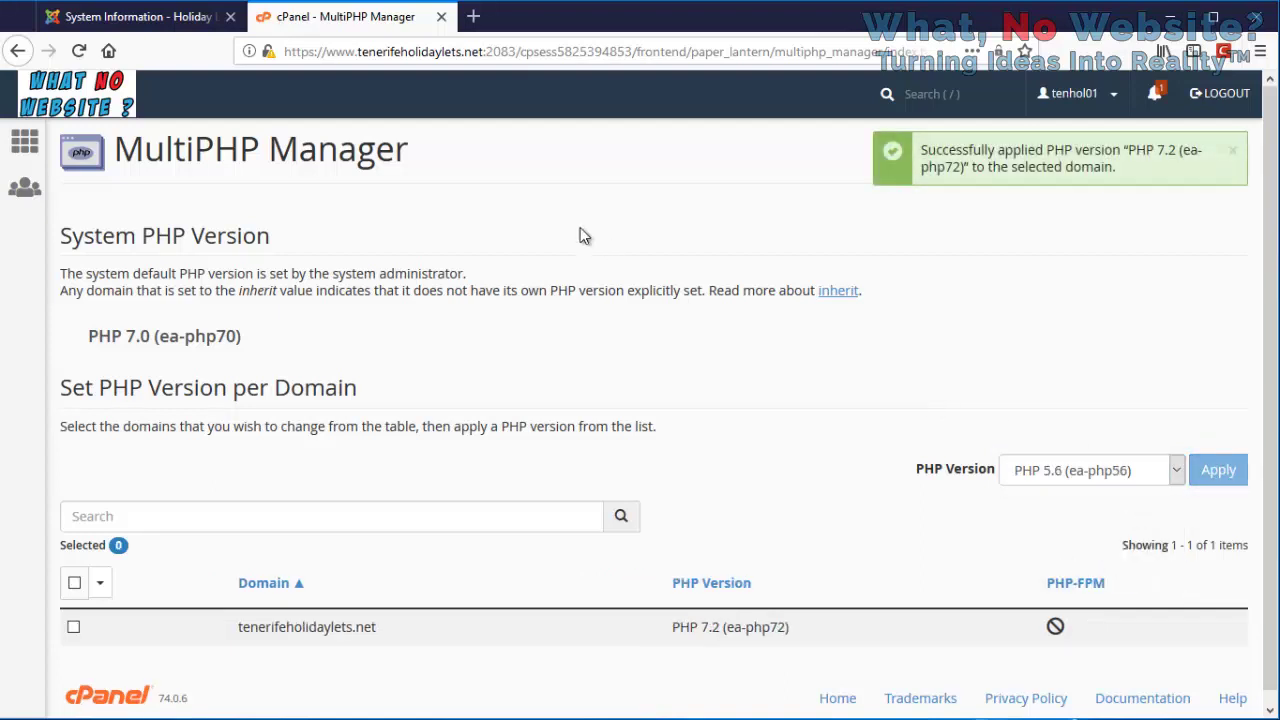
# Step: Switch back to the Joomla administration and reload System Information to check the PHP version in use
pyautogui.click(130, 27)
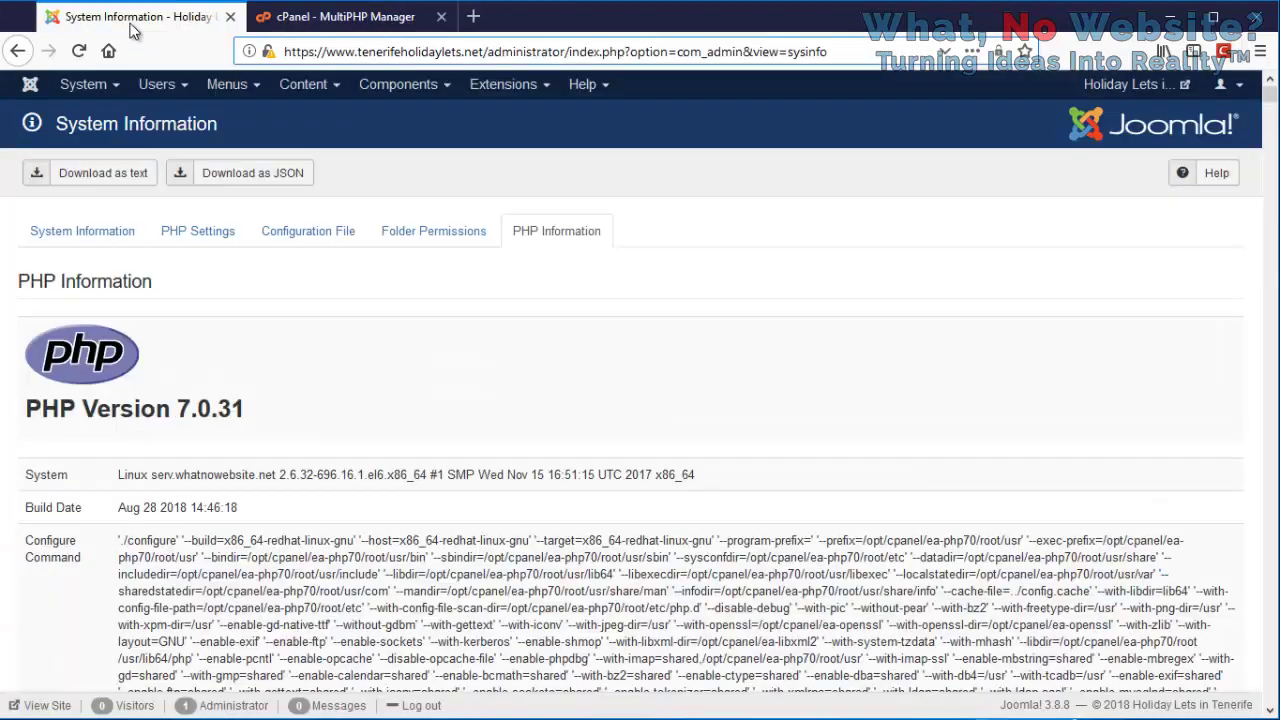
pyautogui.click(86, 84)
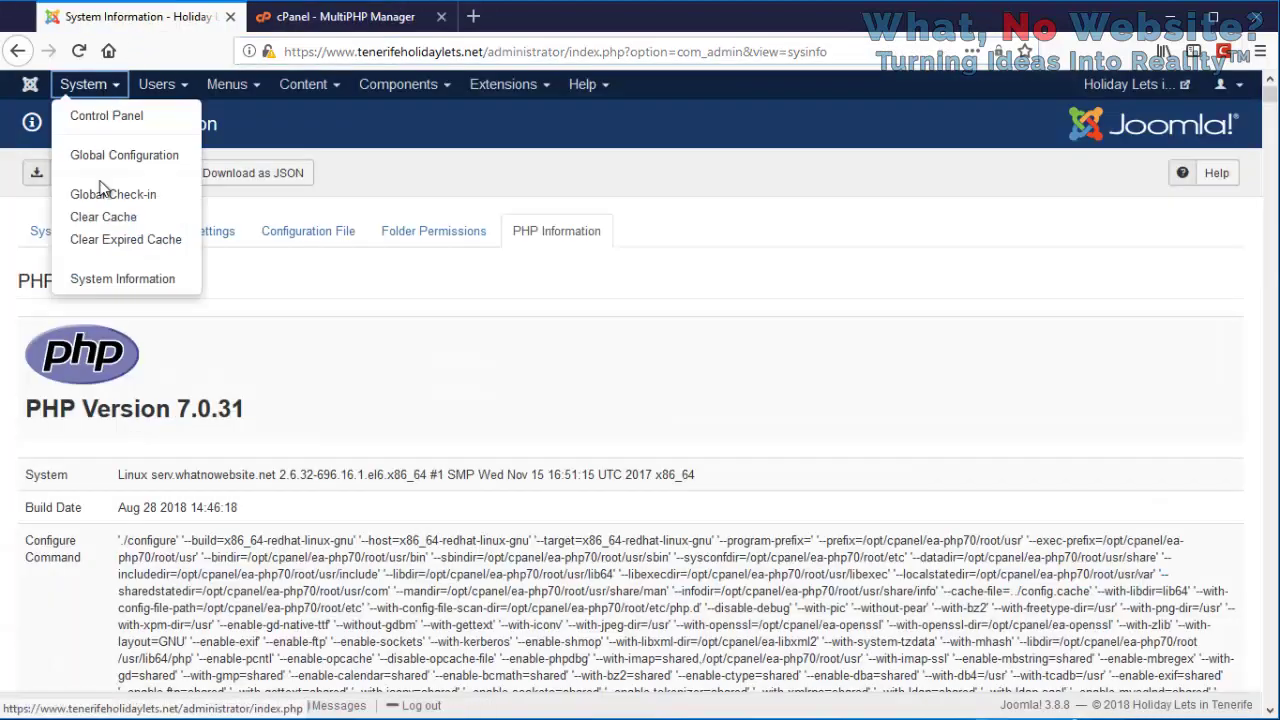
pyautogui.click(117, 280)
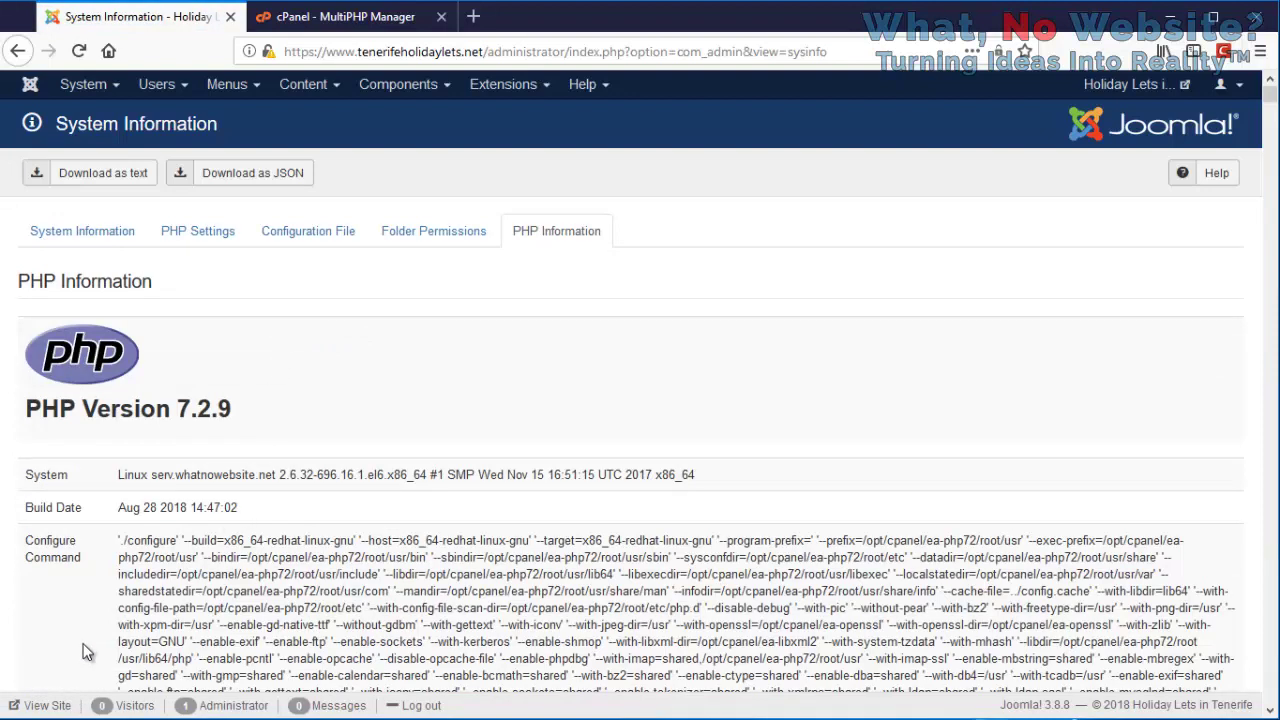
# Step: Open the live site from the administration and view the Villa Montana page under Available Lets
pyautogui.click(68, 708)
pyautogui.moveTo(937, 113)
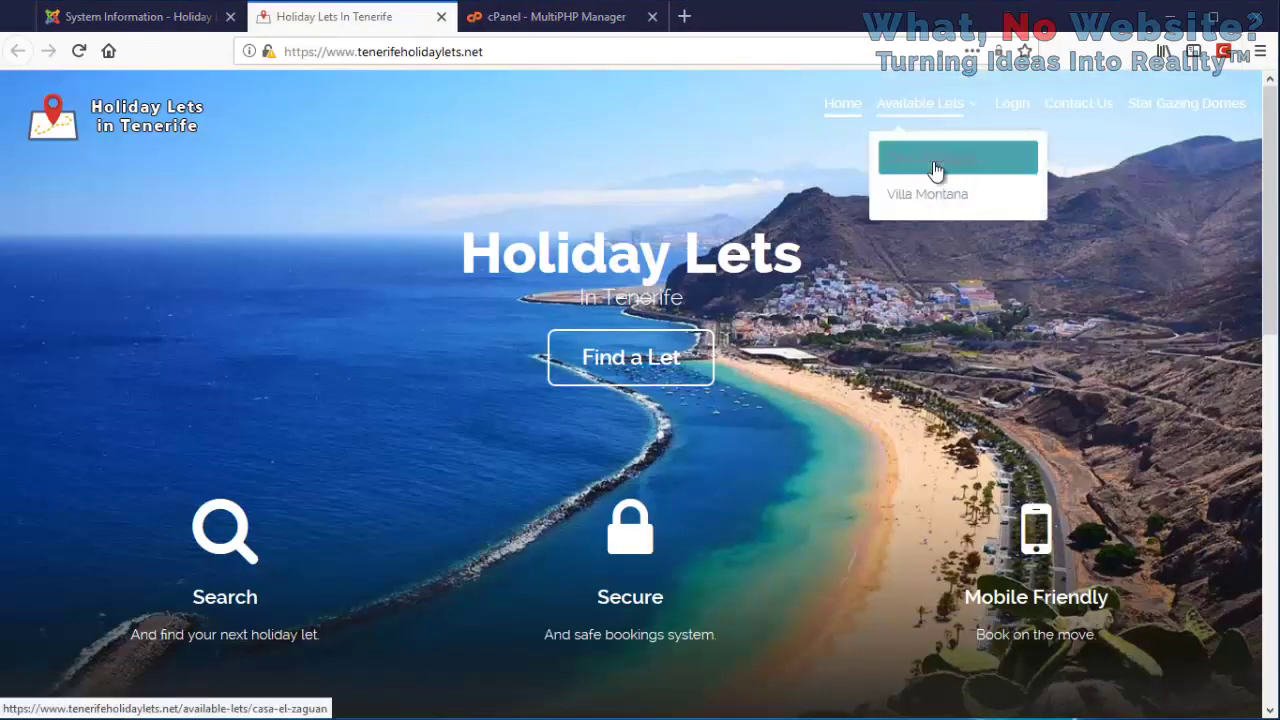
pyautogui.click(935, 196)
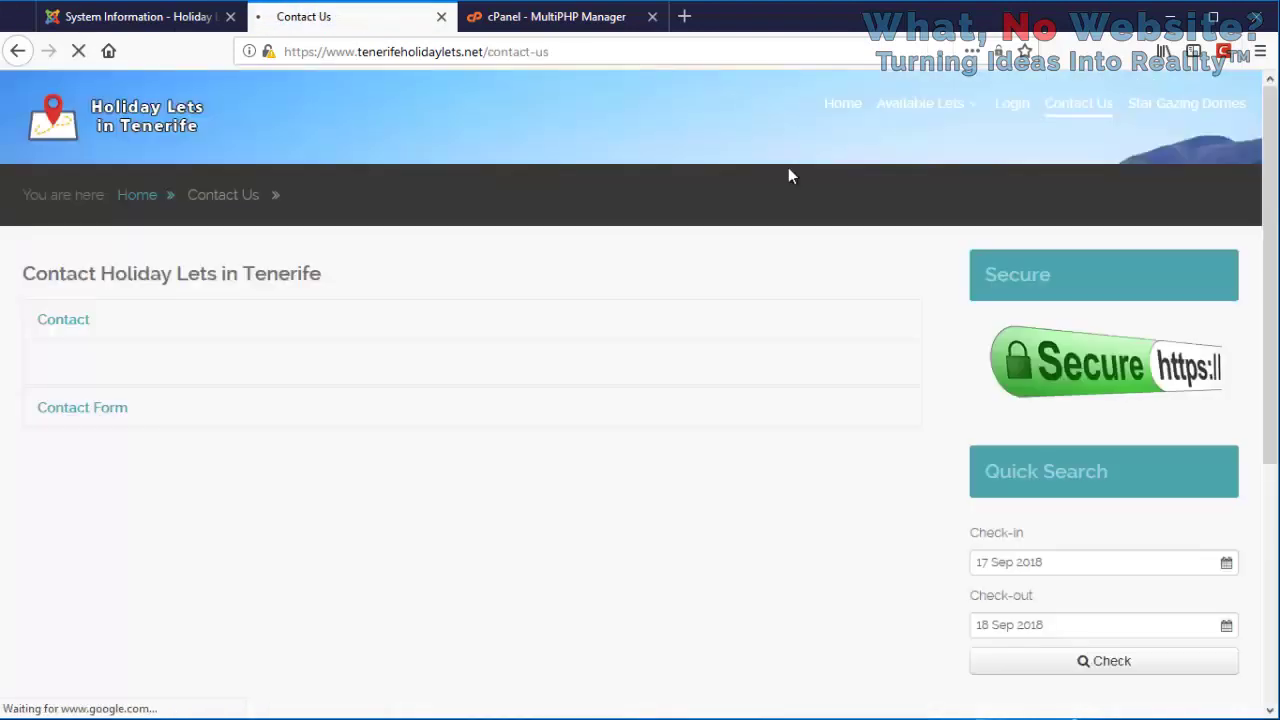
pyautogui.moveTo(905, 113)
pyautogui.click(930, 204)
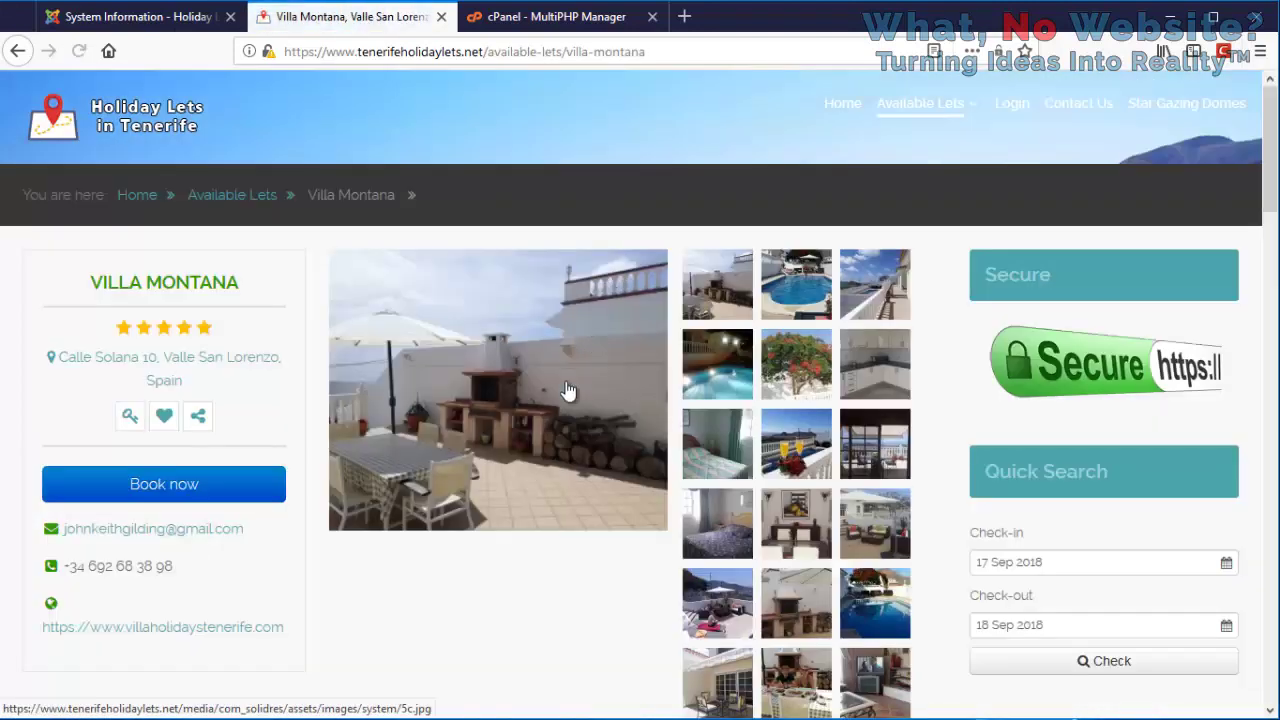
# Step: Browse Villa Montana's enlarged gallery photos from the first to the third and close the image viewer
pyautogui.click(566, 390)
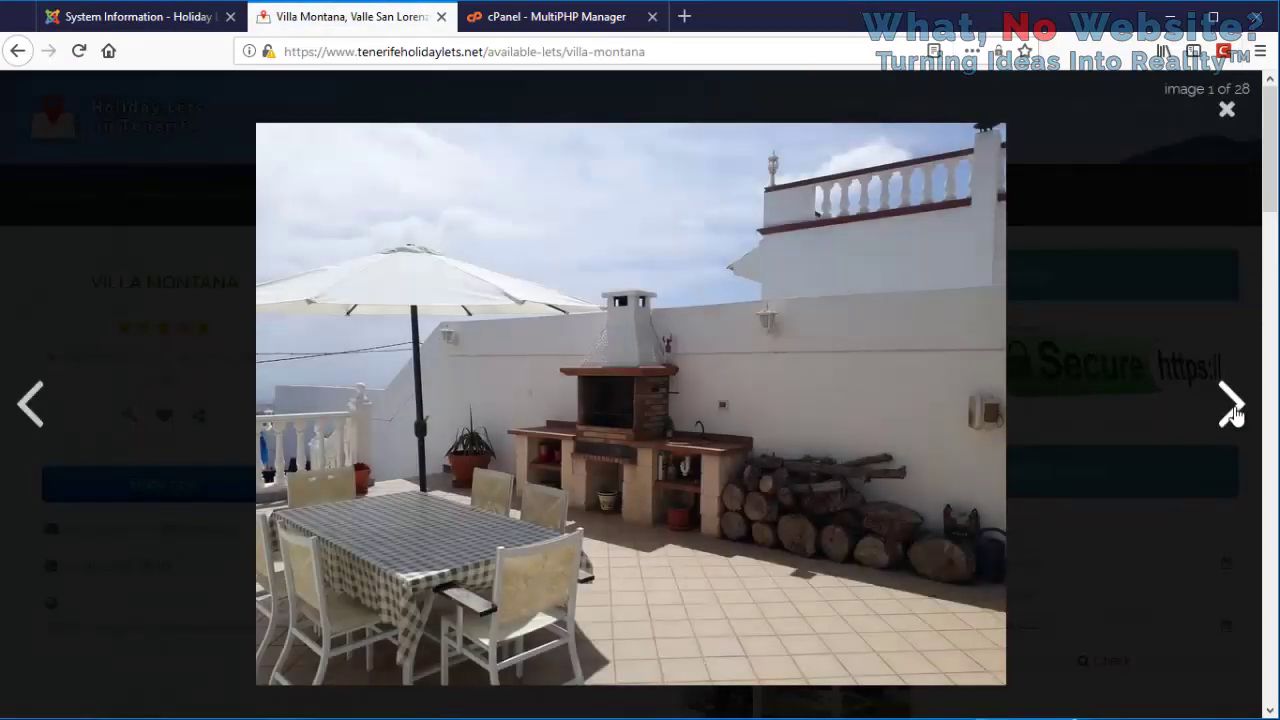
pyautogui.click(1232, 406)
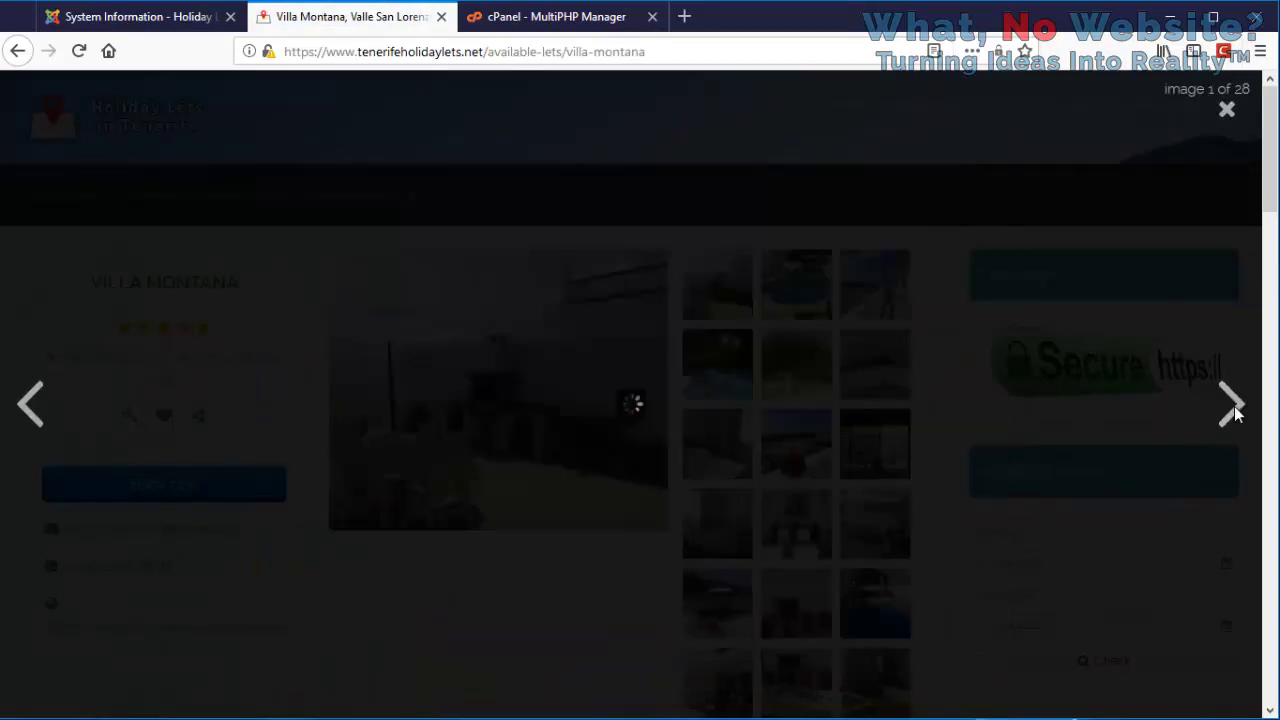
pyautogui.click(1232, 406)
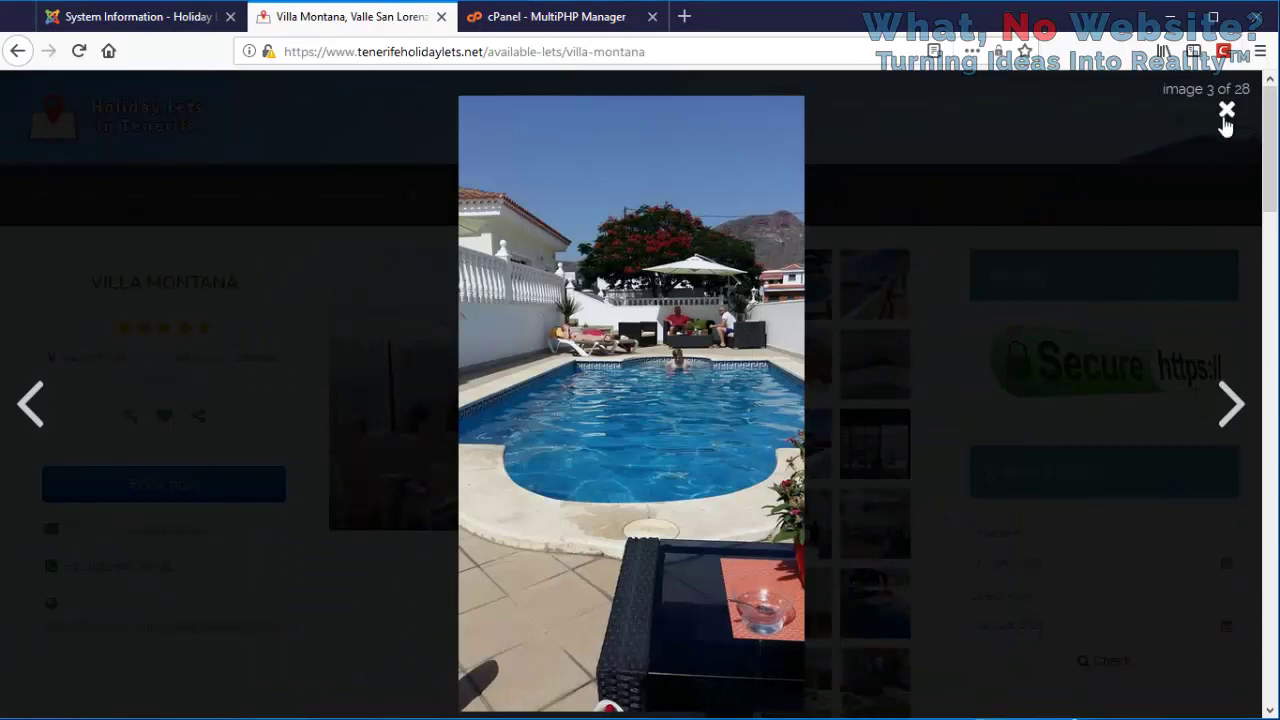
pyautogui.click(1225, 118)
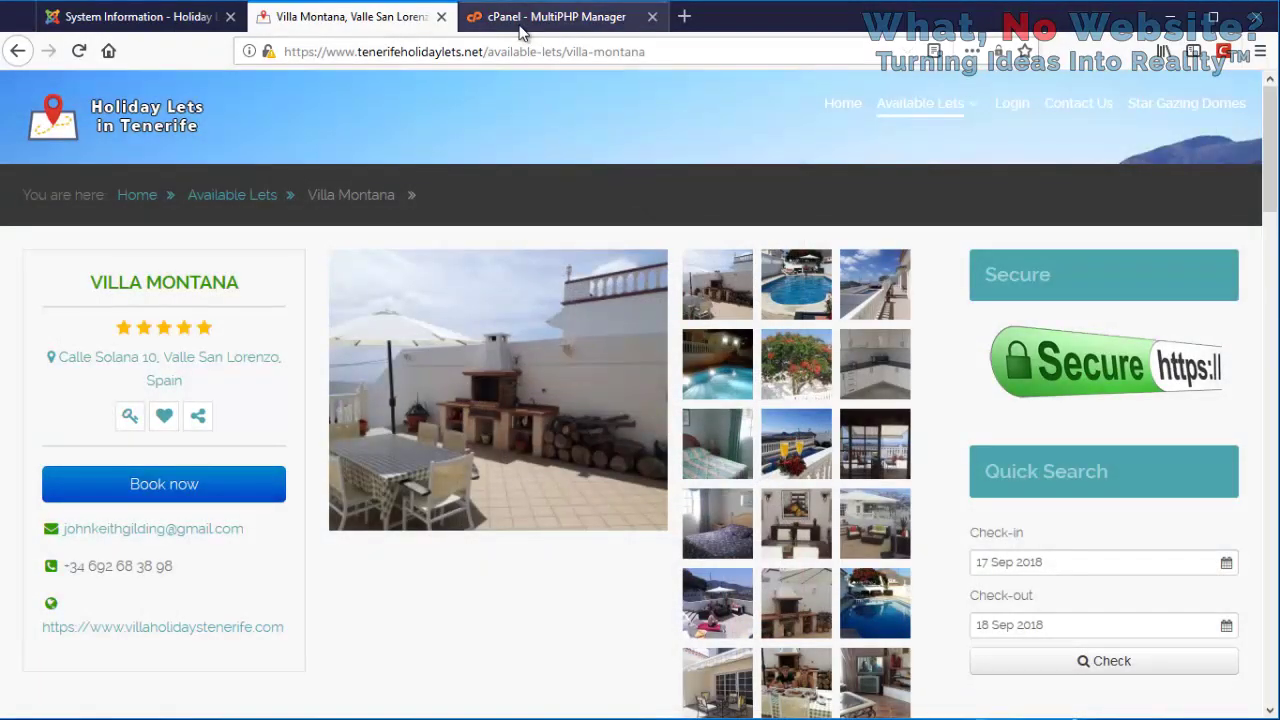